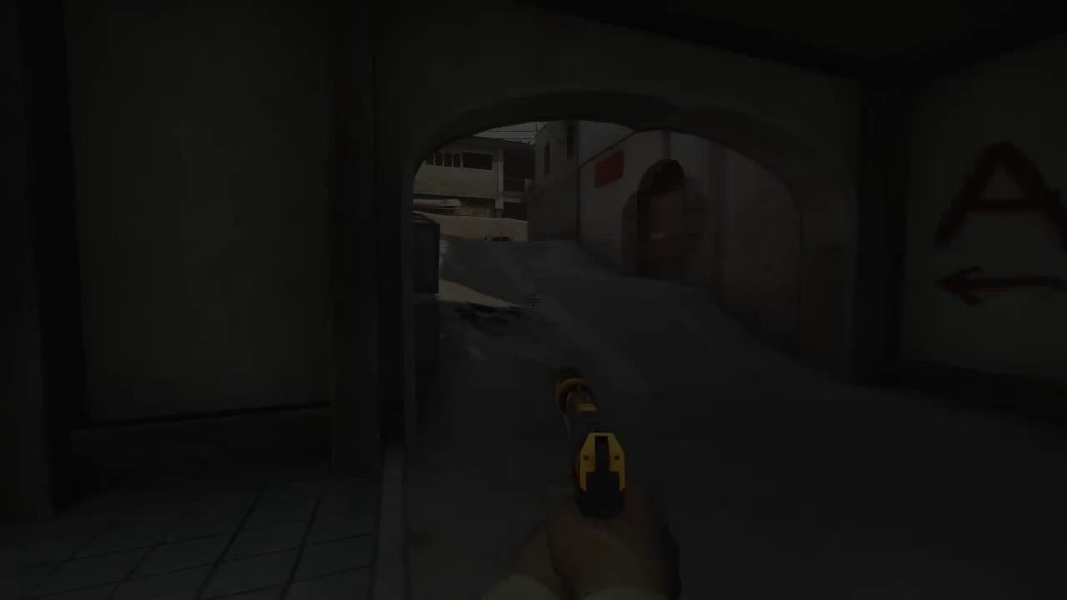
pyautogui.press('3')
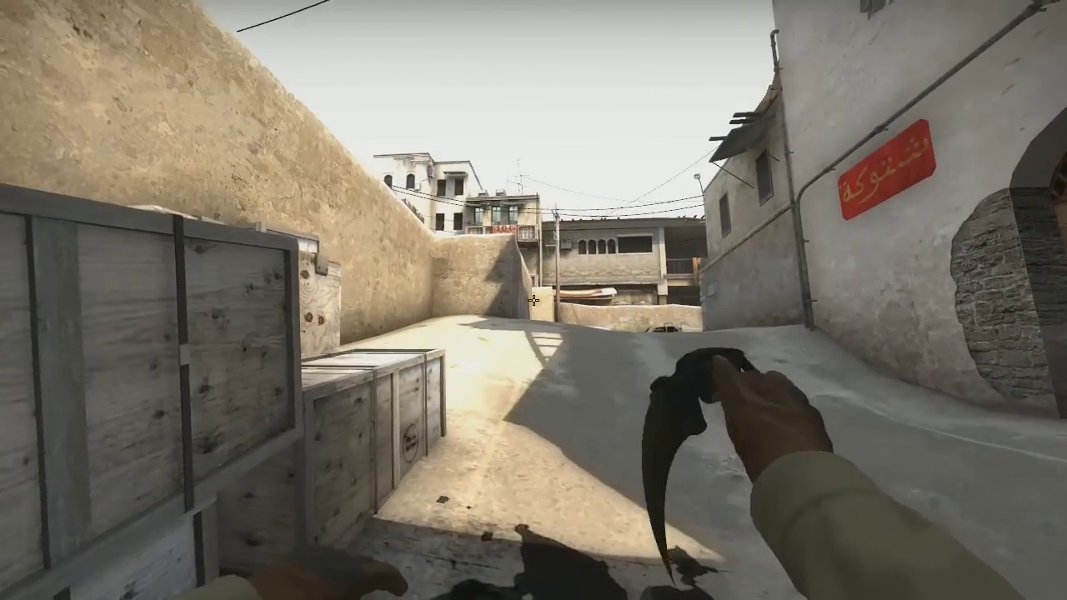
pyautogui.press('w')
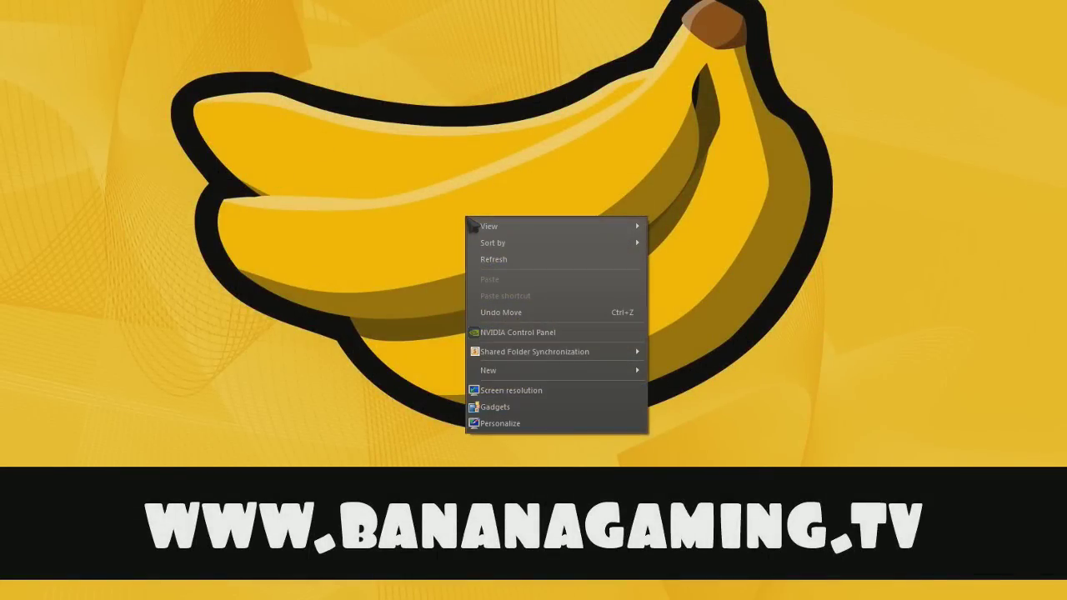
# - Open the desktop personalization settings and look through the list of available themes
pyautogui.click(526, 425)
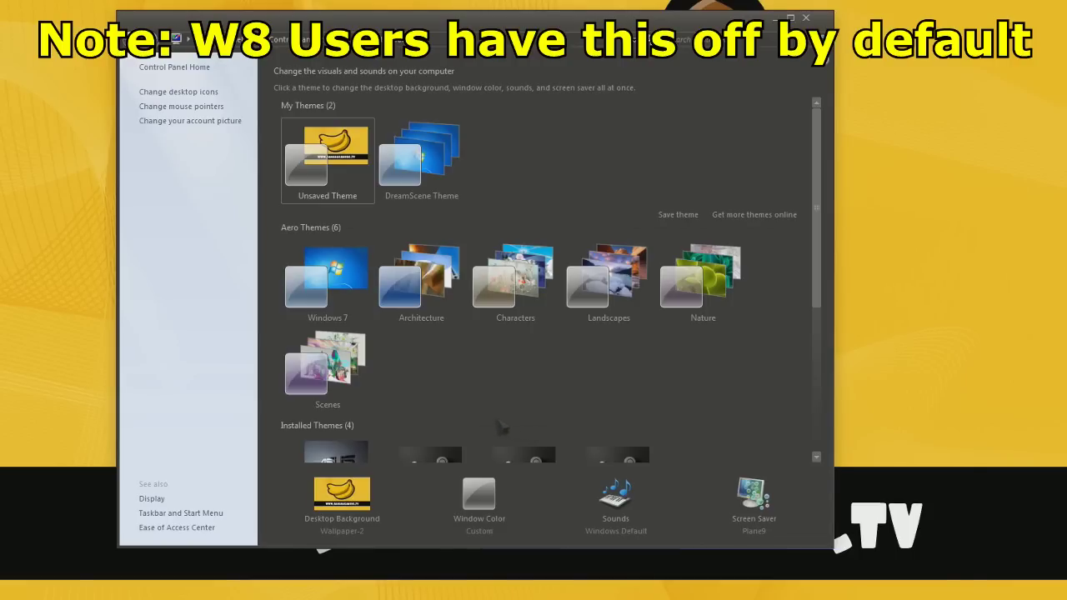
pyautogui.moveTo(816, 152); pyautogui.dragTo(810, 280)
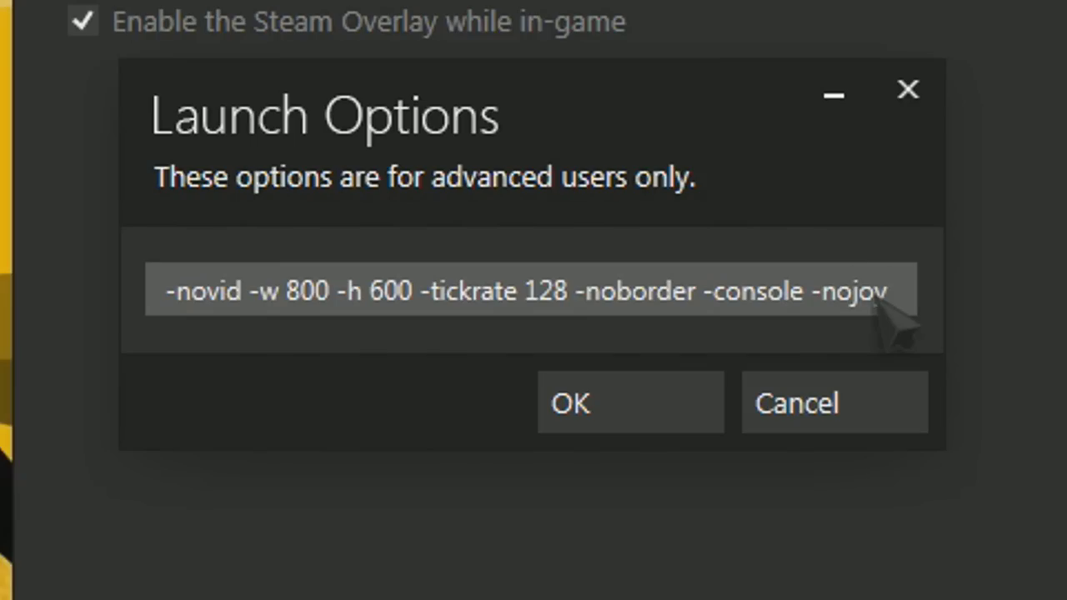
# - Remove the -nojoy parameter from the end of the game's launch options and confirm
pyautogui.doubleClick(839, 300)
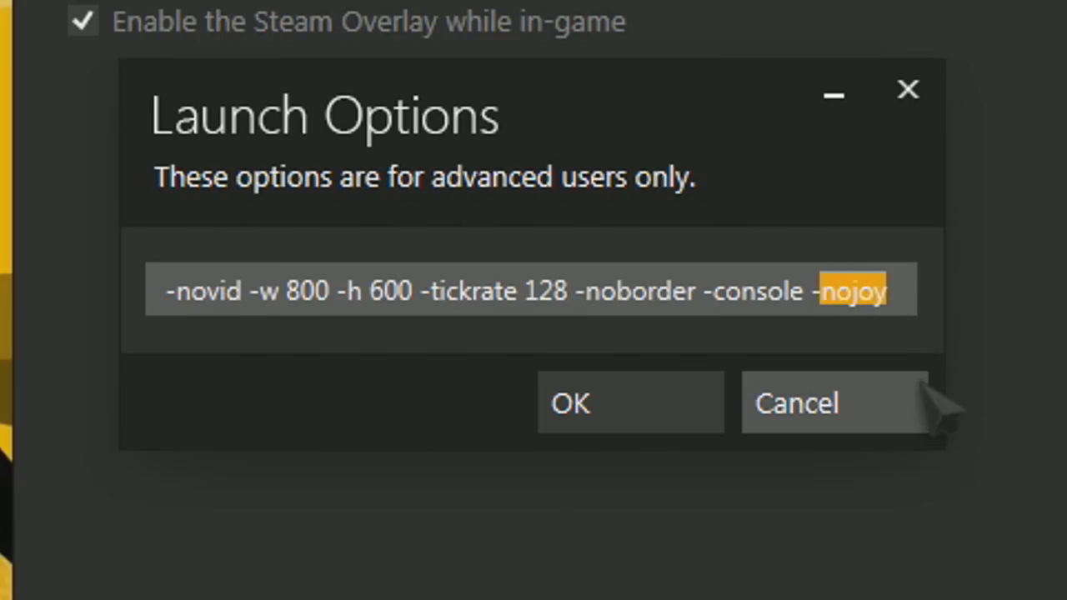
pyautogui.press('BackSpace')
pyautogui.press('BackSpace')
pyautogui.press('BackSpace')
pyautogui.click(600, 405)
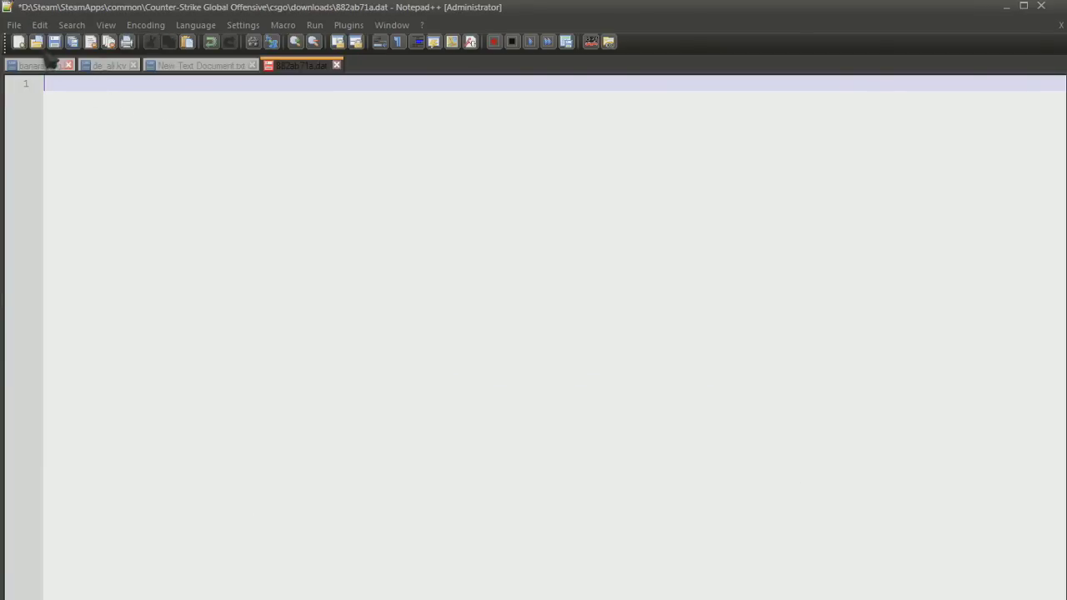
# - Save the emptied 882ab71a.dat file and make it read-only in its file properties
pyautogui.click(14, 24)
pyautogui.click(273, 111)
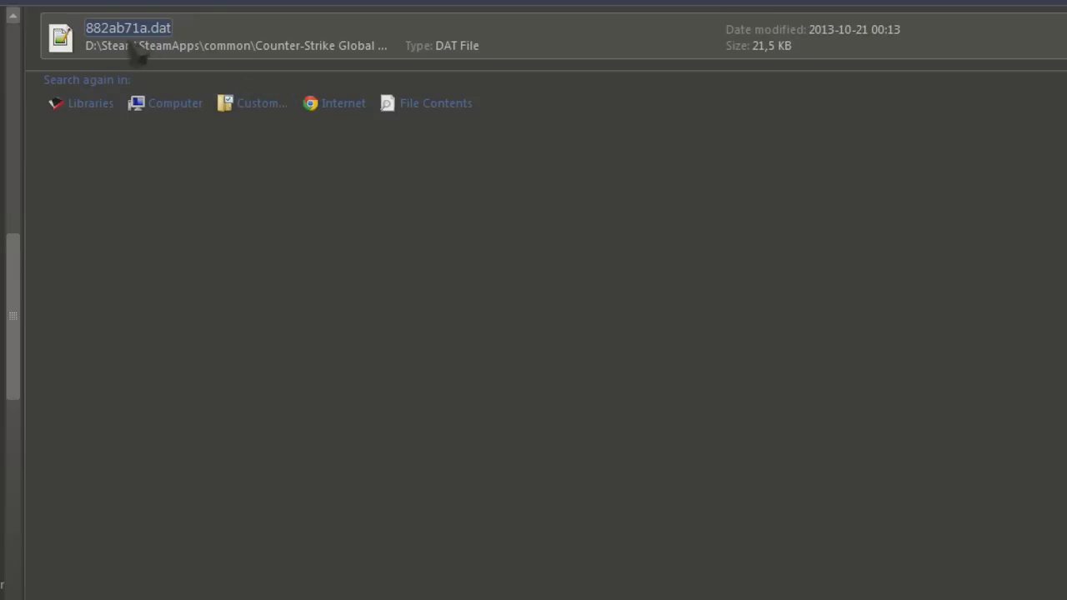
pyautogui.rightClick(127, 43)
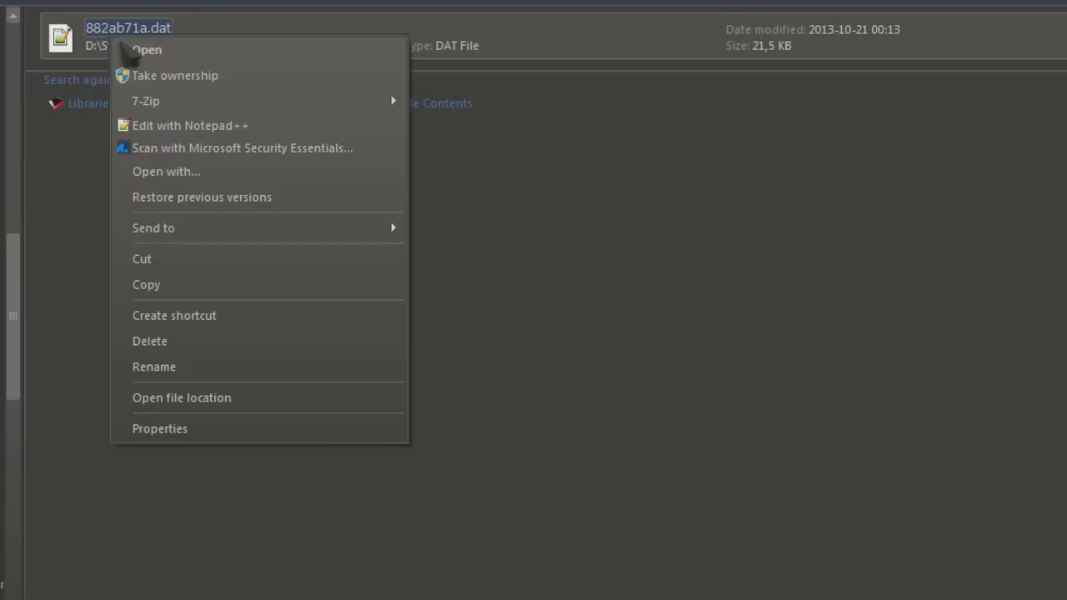
pyautogui.click(218, 428)
pyautogui.click(221, 435)
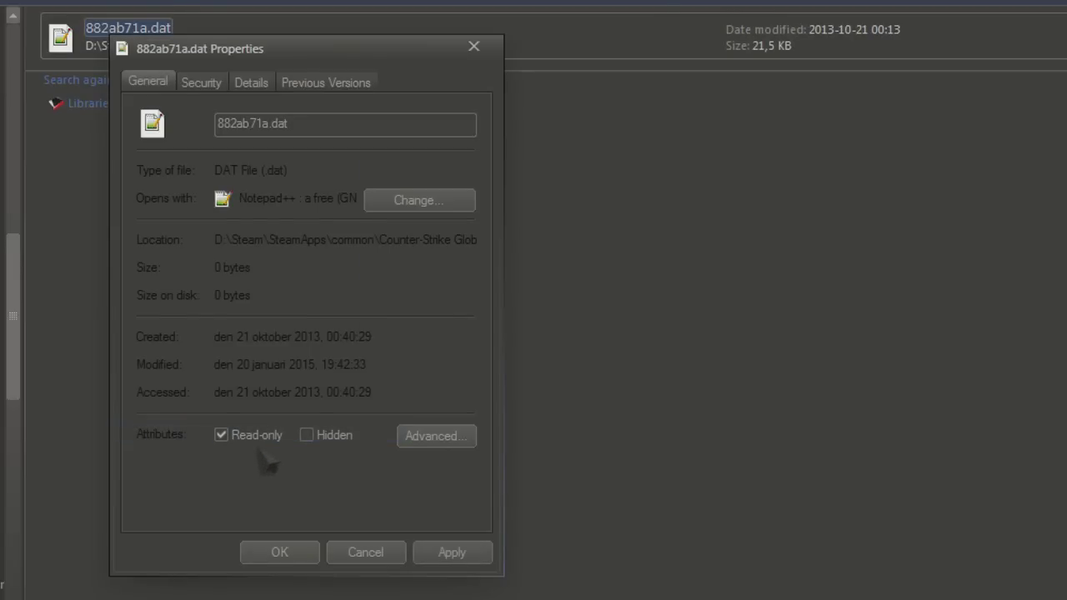
pyautogui.click(280, 553)
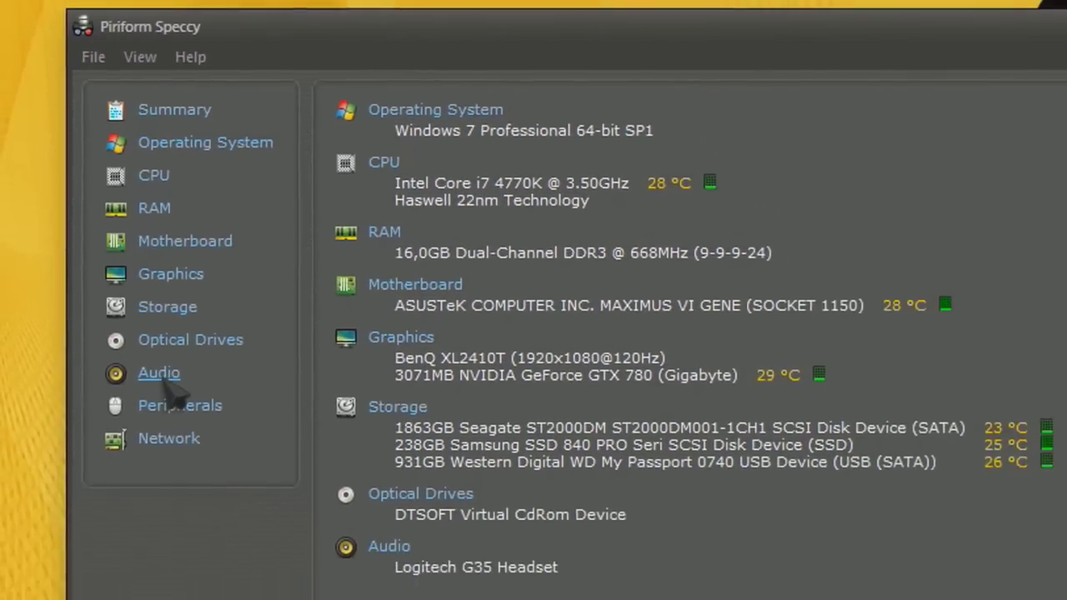
# - View the computer's audio hardware details in Speccy
pyautogui.click(160, 374)
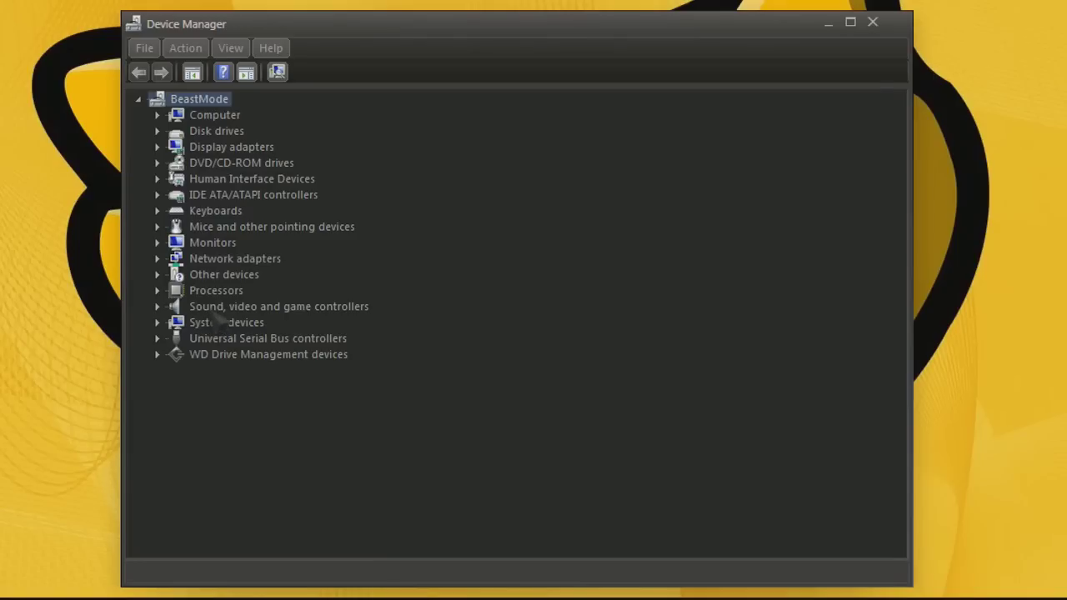
# - Uninstall the NVIDIA High Definition Audio device in Device Manager, deleting its driver software as well
pyautogui.click(218, 307)
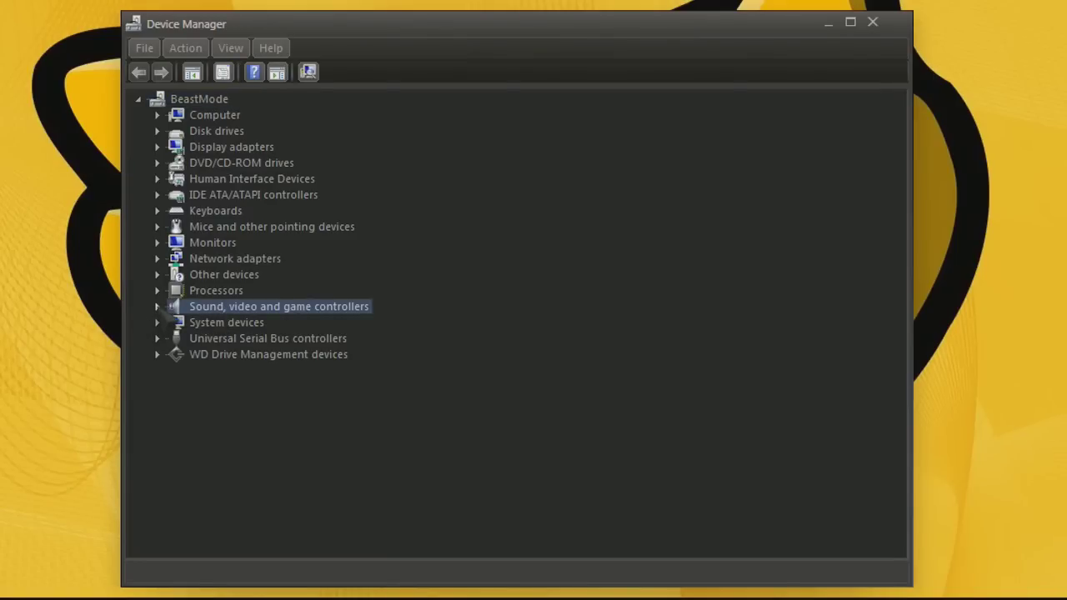
pyautogui.click(158, 307)
pyautogui.rightClick(302, 338)
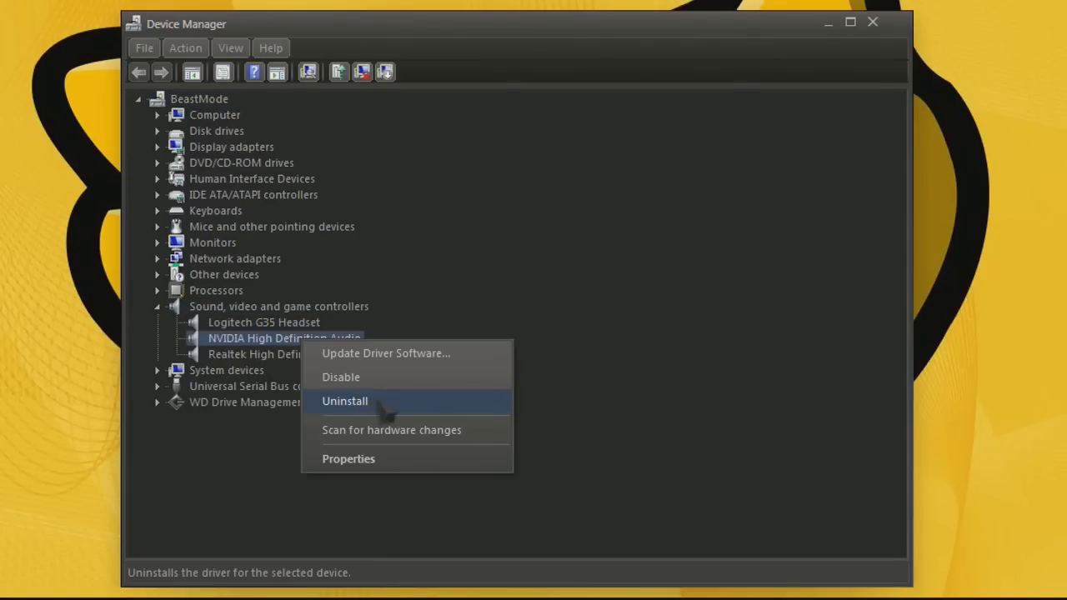
pyautogui.click(395, 403)
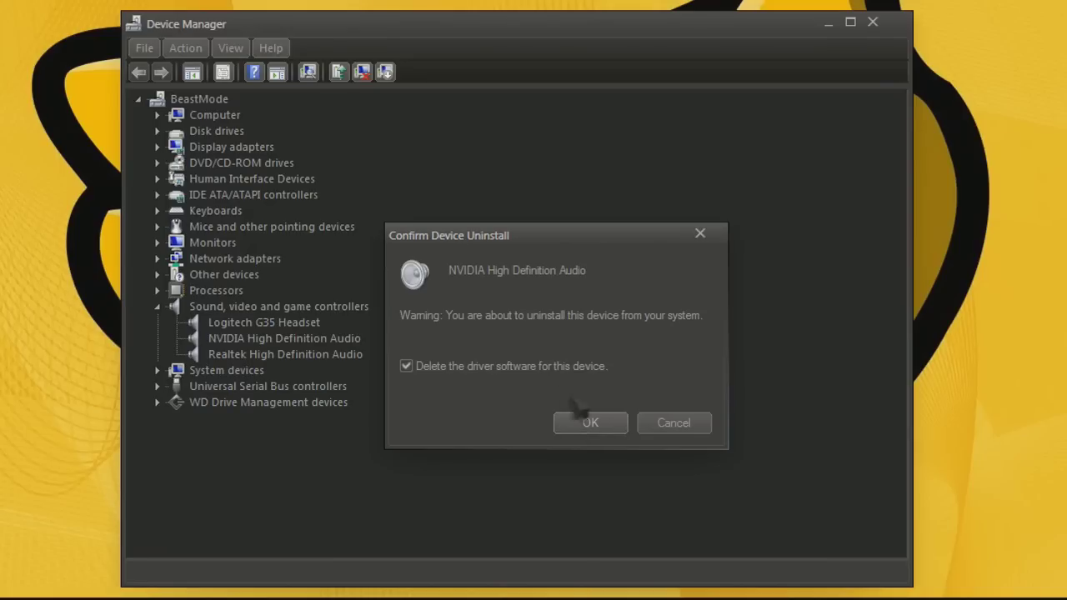
pyautogui.click(591, 424)
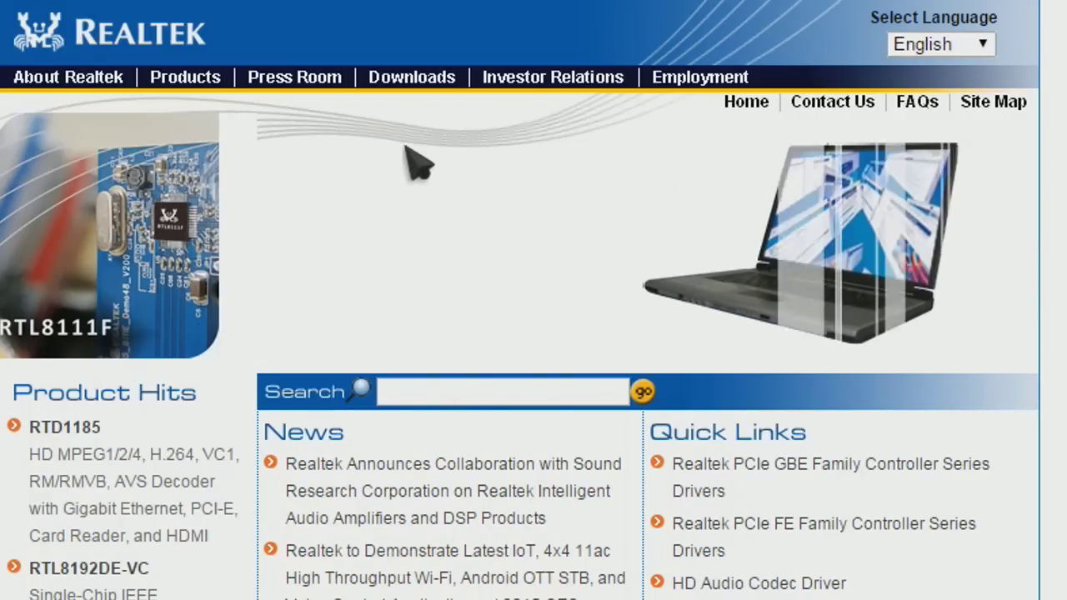
# - Open the High Definition Audio Codecs (Software) download from the Realtek site's downloads page
pyautogui.click(421, 90)
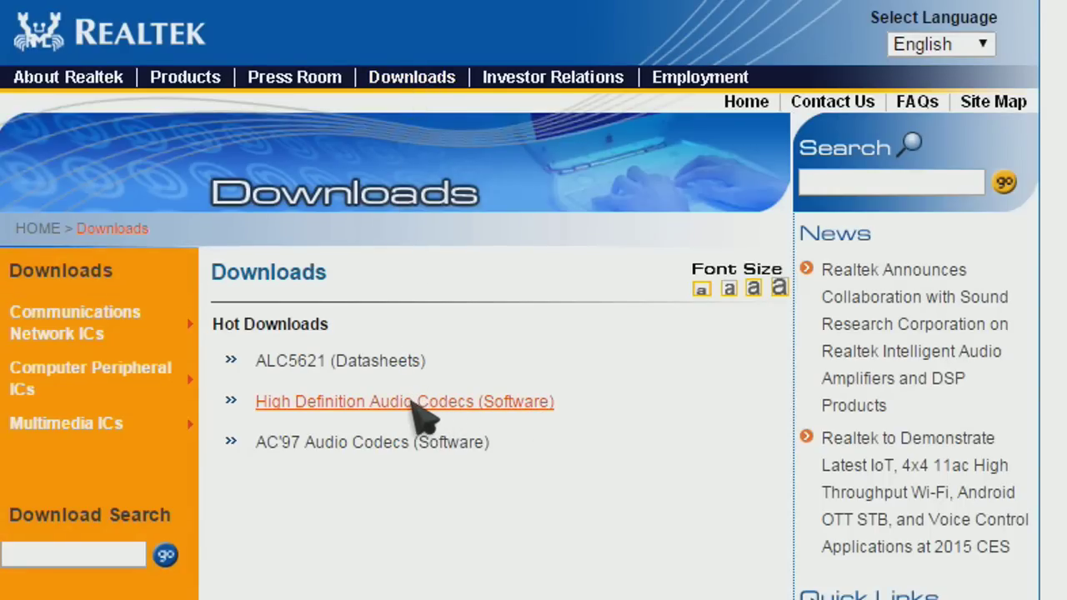
pyautogui.click(412, 402)
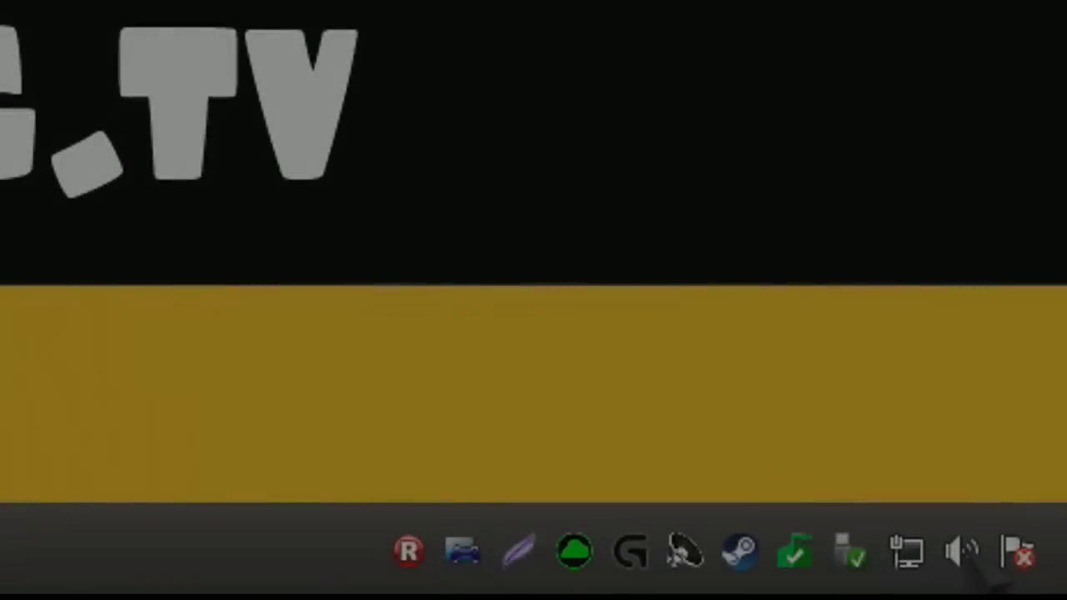
# - Open the Windows playback devices, view the properties of the Logitech G35 Headset speakers and close them
pyautogui.rightClick(963, 554)
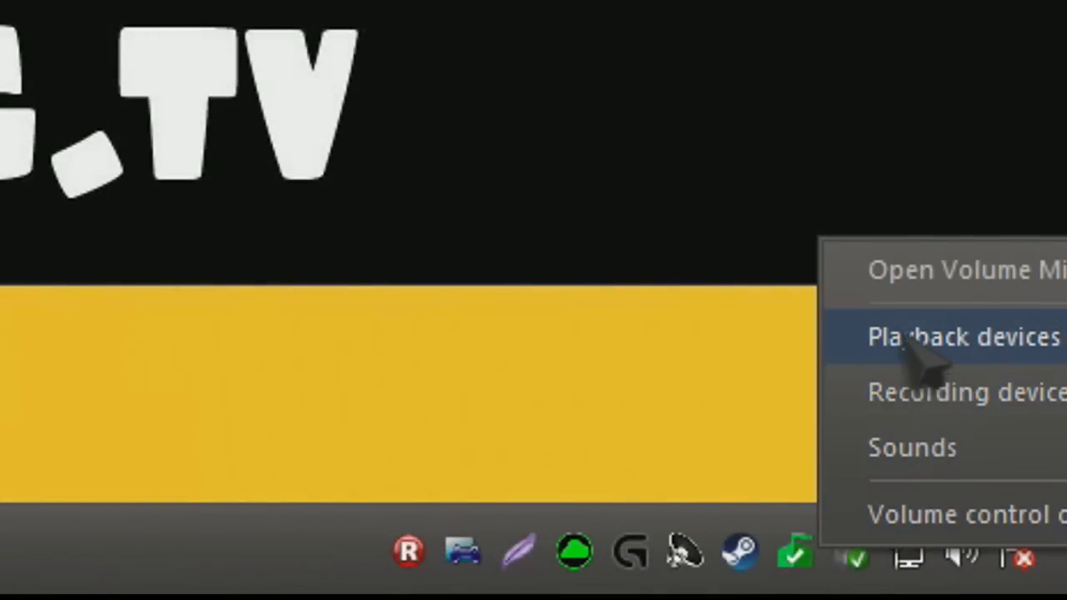
pyautogui.click(916, 358)
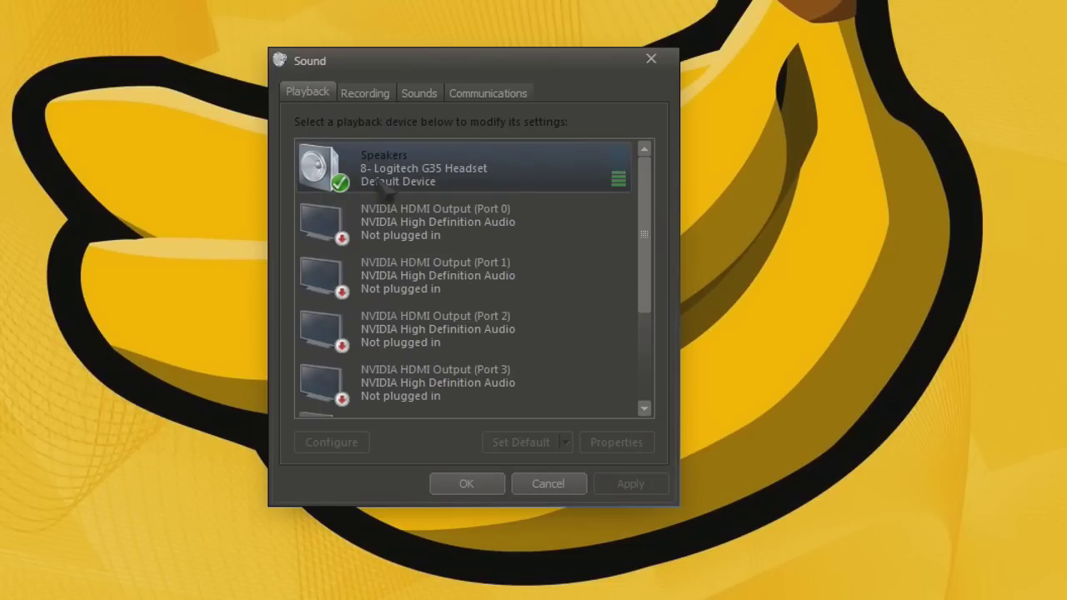
pyautogui.click(371, 183)
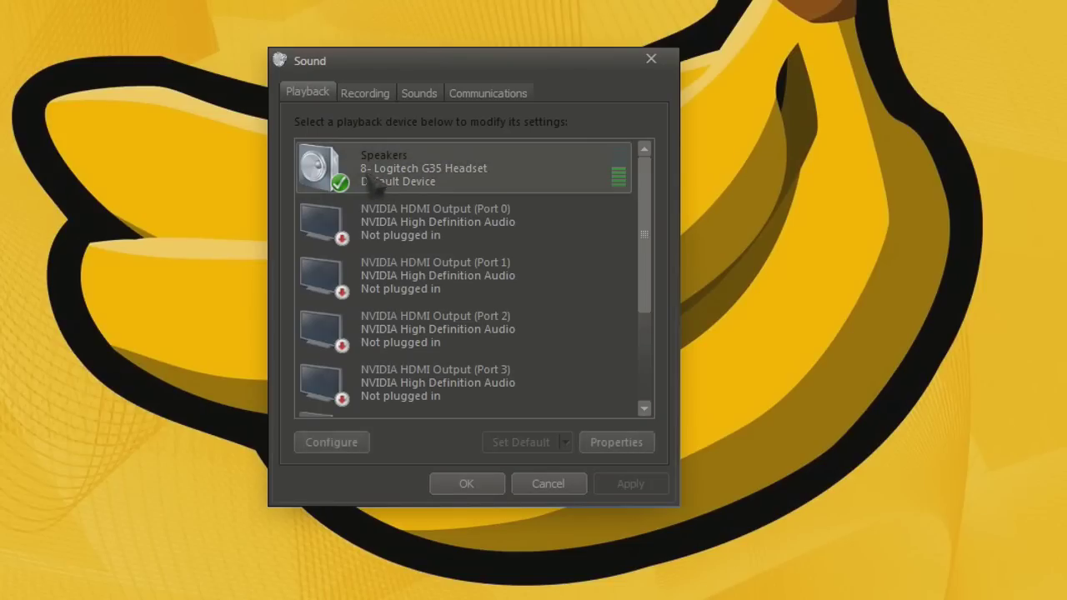
pyautogui.doubleClick(389, 175)
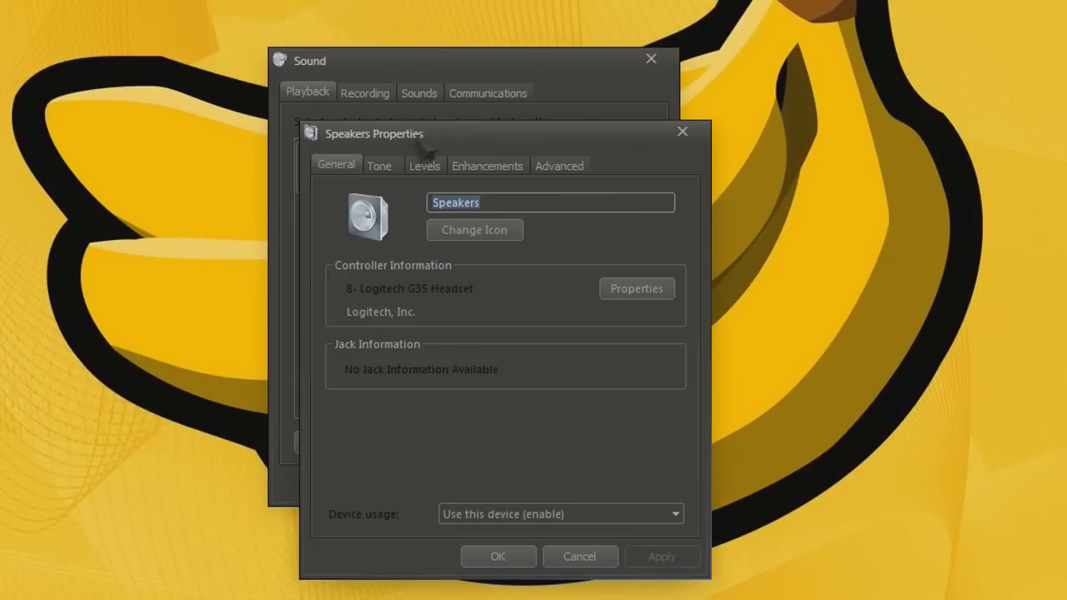
pyautogui.moveTo(423, 143); pyautogui.dragTo(401, 212)
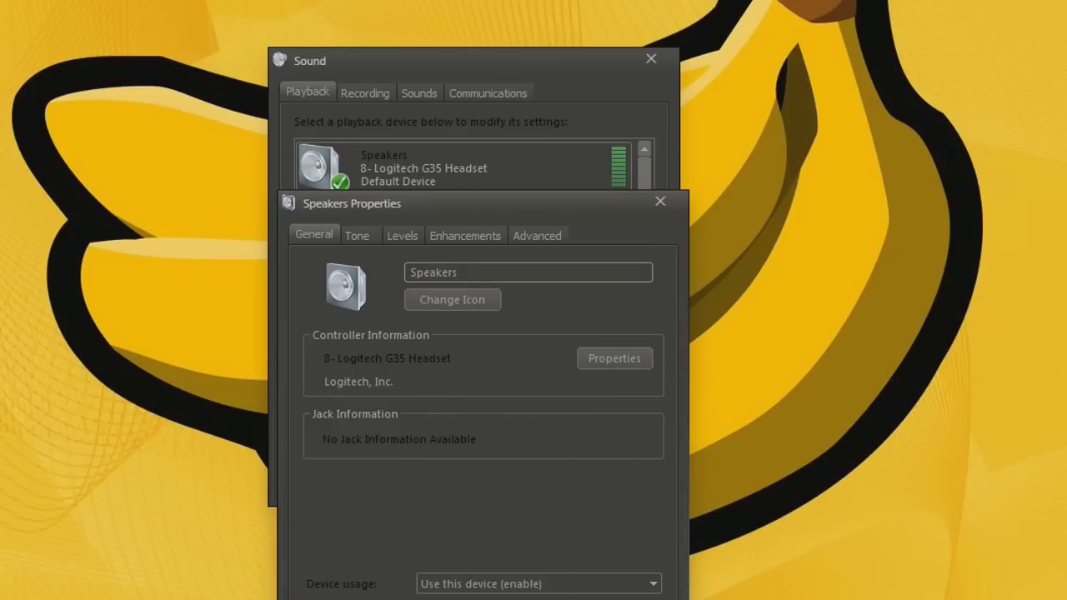
pyautogui.press('Escape')
# - View the properties of the Realtek High Definition Audio speakers and close them without changes
pyautogui.scroll(-2, 400, 375)
pyautogui.doubleClick(416, 377)
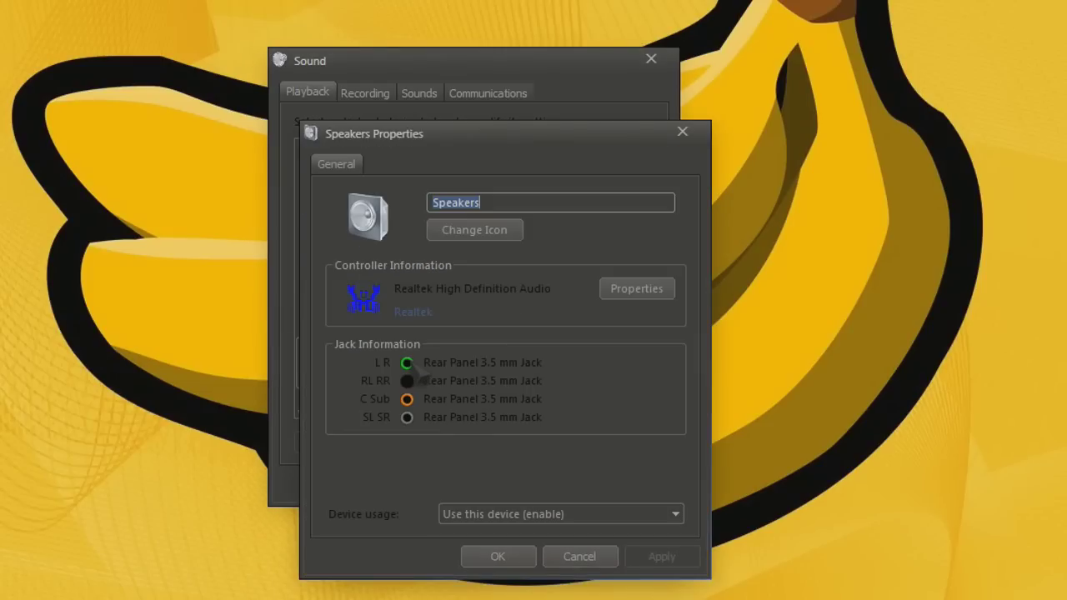
pyautogui.click(585, 563)
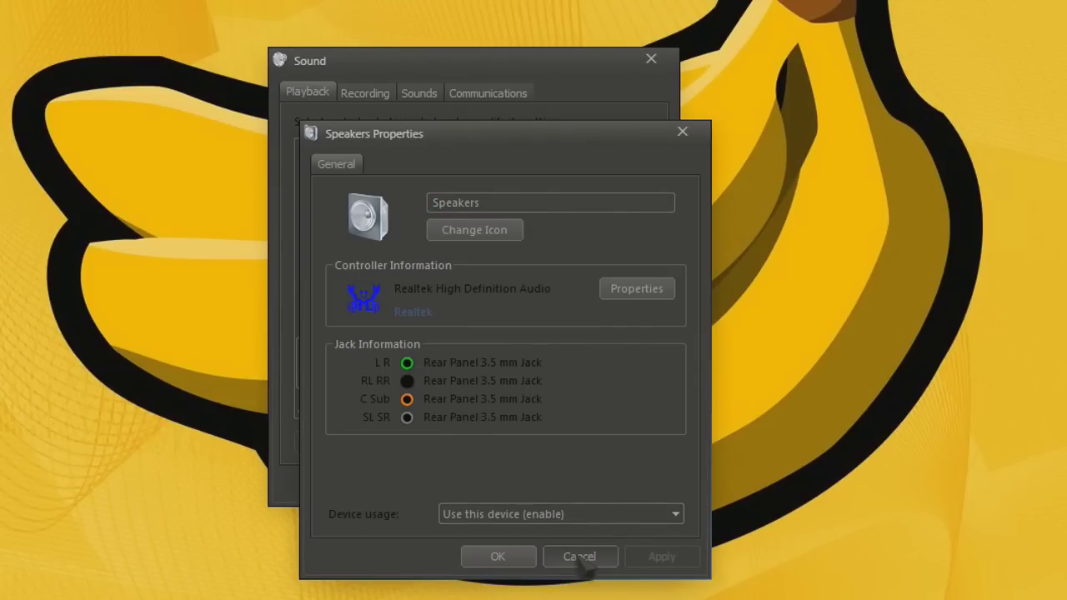
pyautogui.scroll(3, 657, 310)
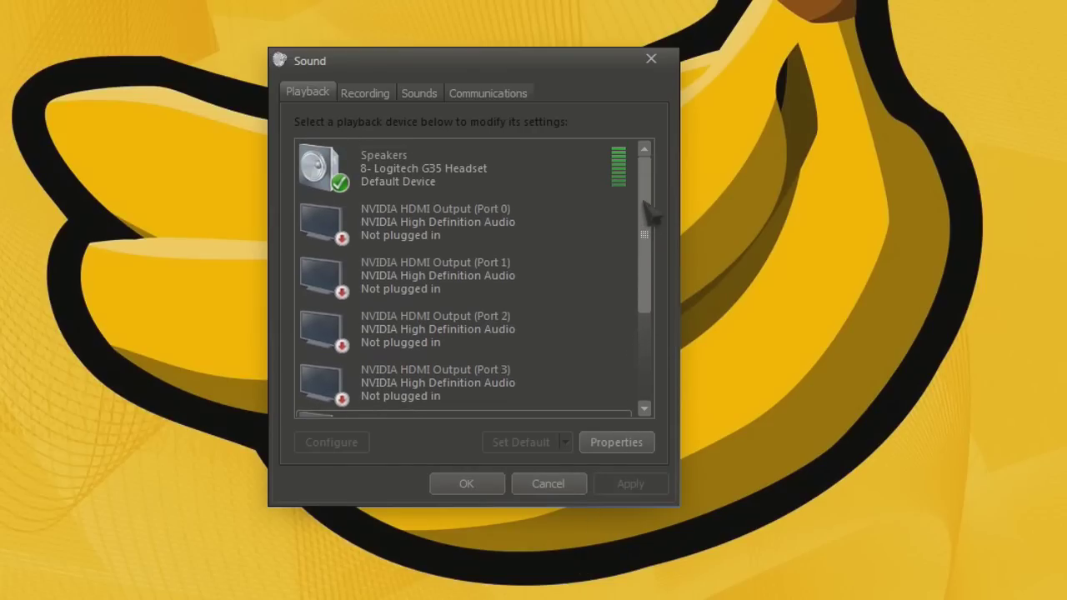
# - Disable all enhancements in the properties of the Logitech G35 Headset speakers
pyautogui.doubleClick(471, 175)
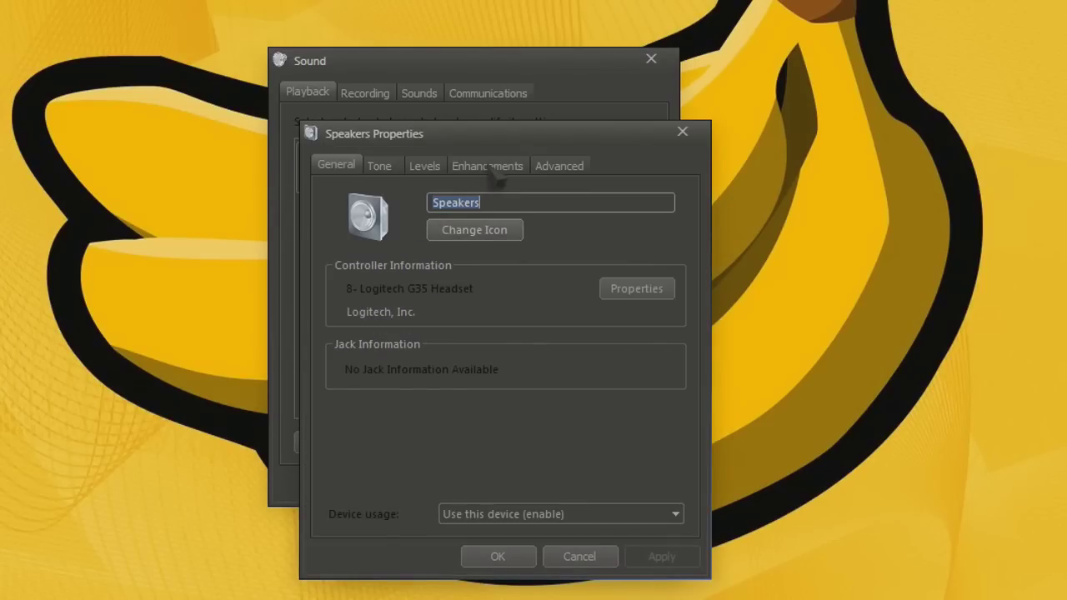
pyautogui.click(492, 167)
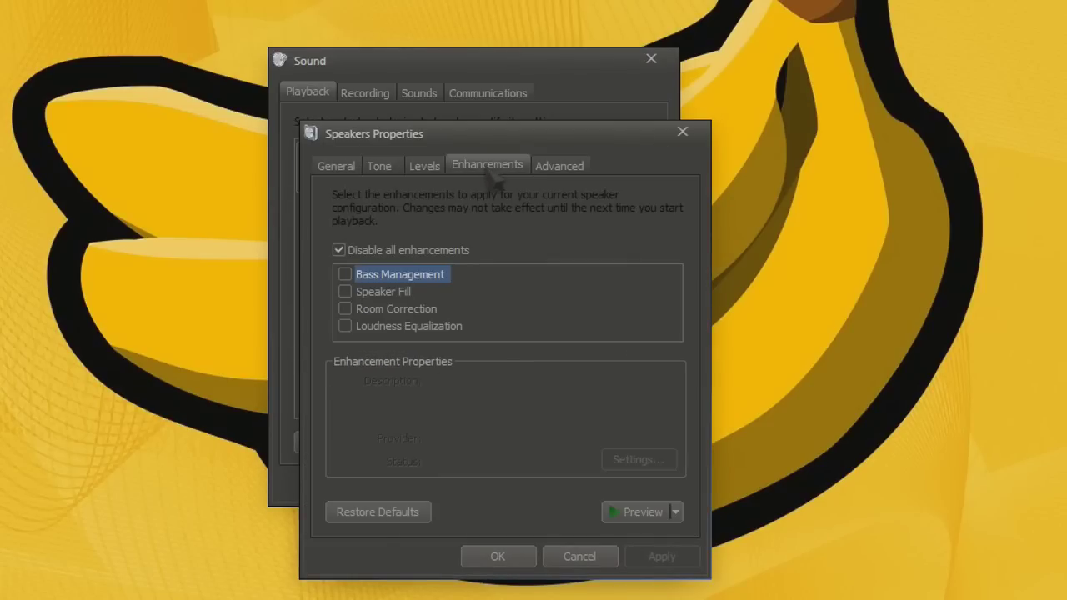
pyautogui.click(341, 252)
pyautogui.click(341, 251)
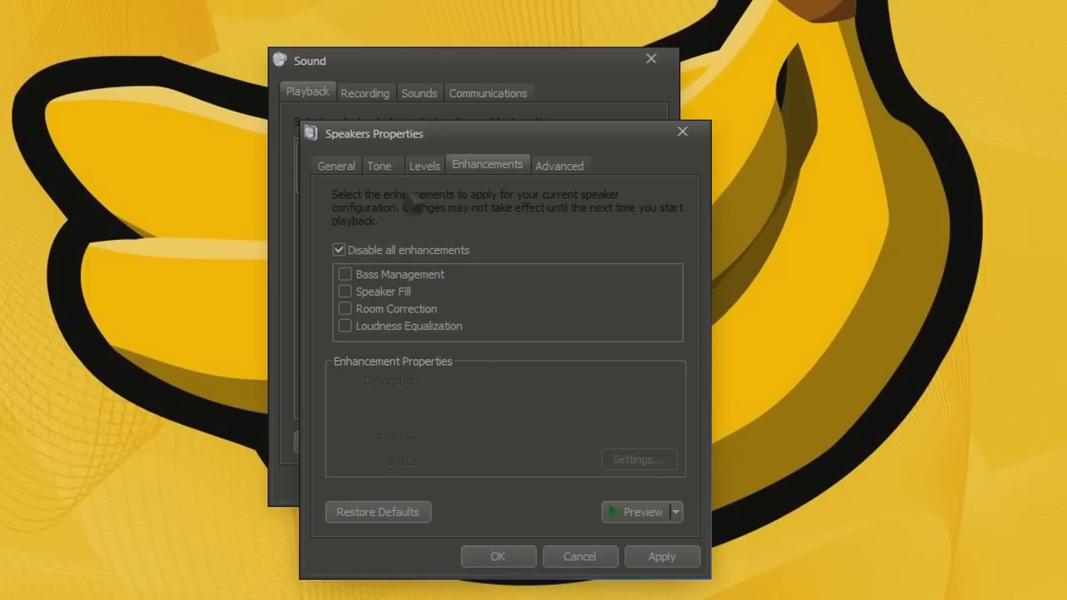
# - Set the default format of the Logitech G35 Headset speakers to 16 bit, 44100 Hz (CD Quality)
pyautogui.click(557, 169)
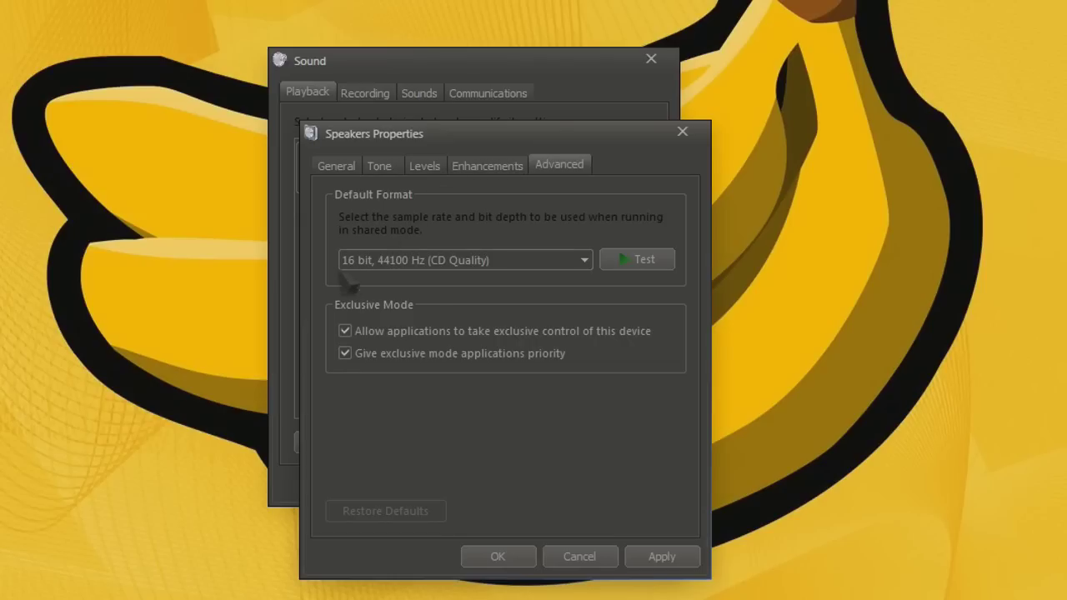
pyautogui.click(584, 260)
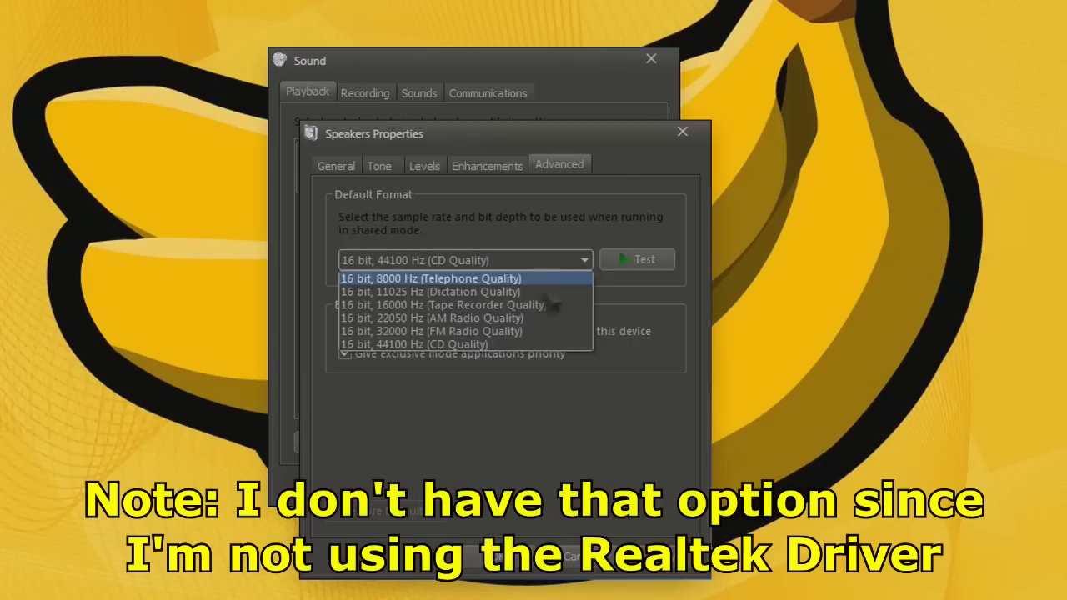
pyautogui.click(469, 346)
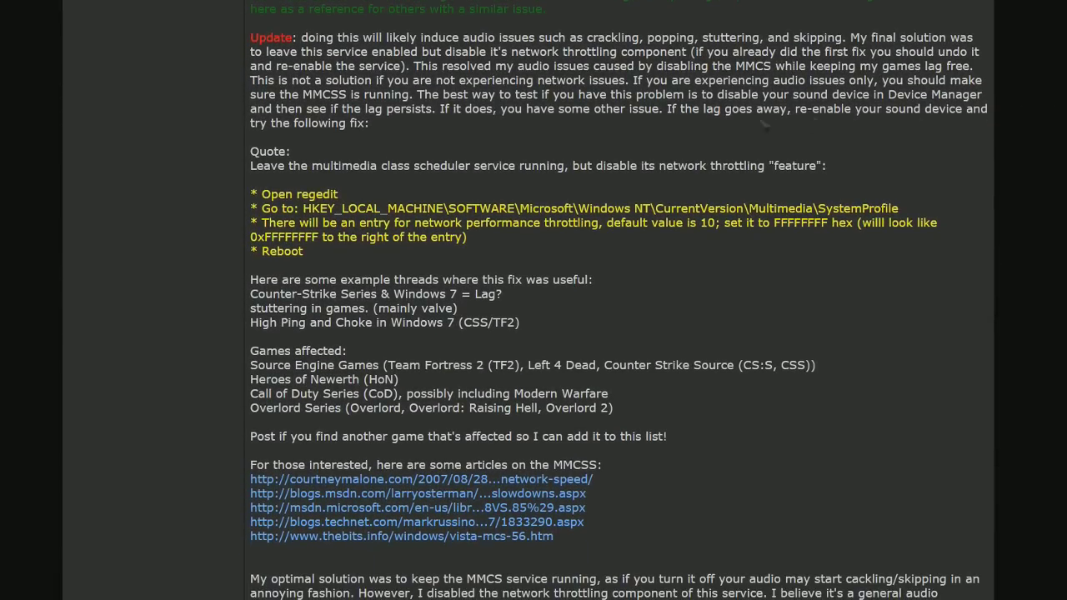
# - Read the forum post's quoted instruction about the multimedia class scheduler service and network throttling
pyautogui.moveTo(298, 170); pyautogui.dragTo(430, 180)
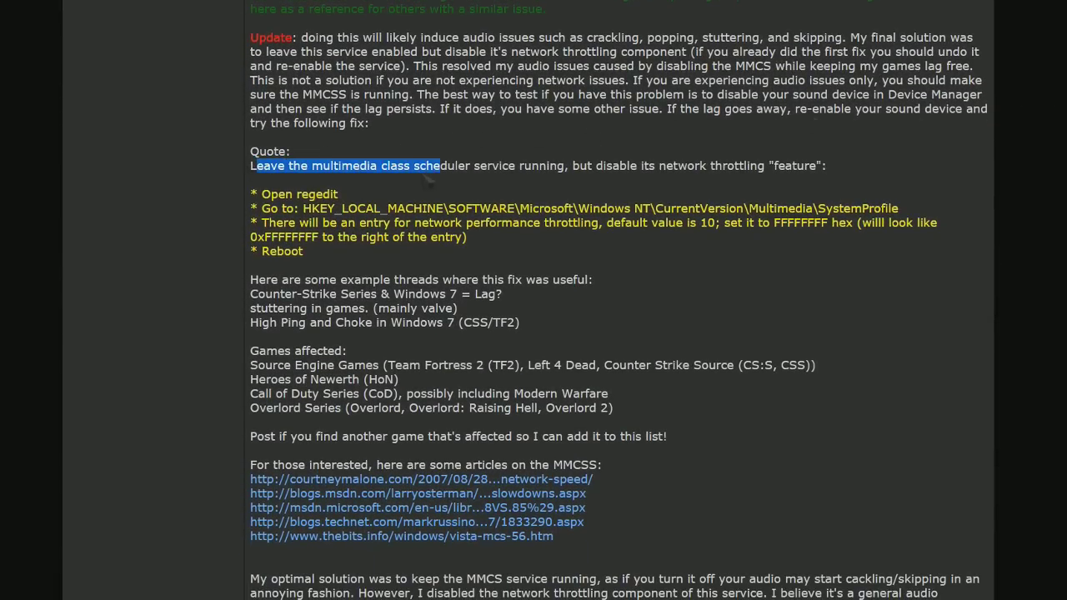
pyautogui.click(260, 175)
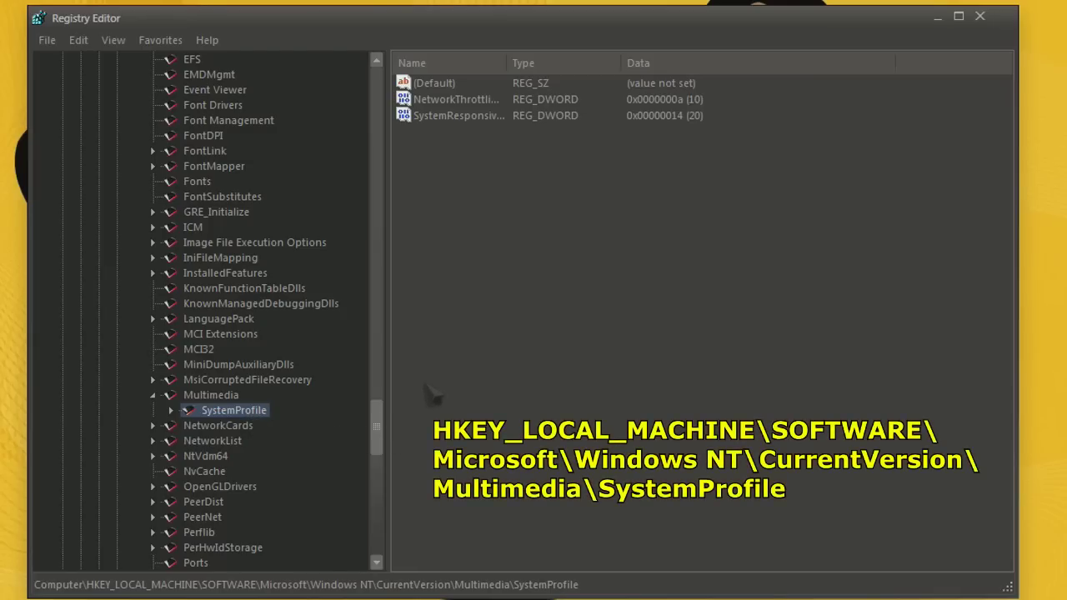
# - Open the NetworkThrottlingIndex value in the Multimedia\SystemProfile registry key for editing and confirm its dialog
pyautogui.doubleClick(493, 101)
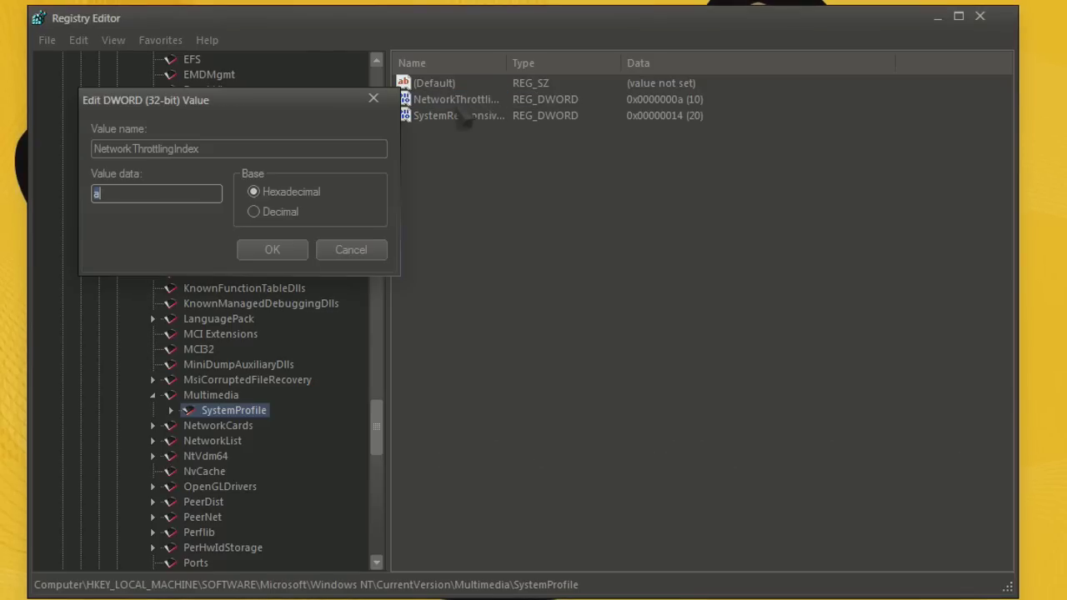
pyautogui.moveTo(275, 125); pyautogui.dragTo(583, 218)
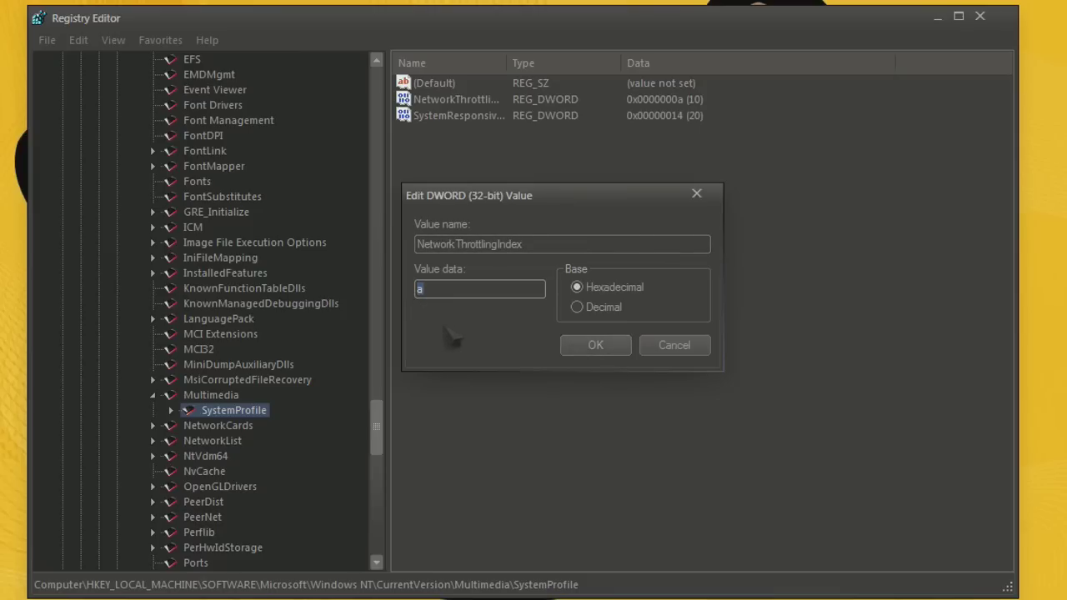
pyautogui.click(621, 350)
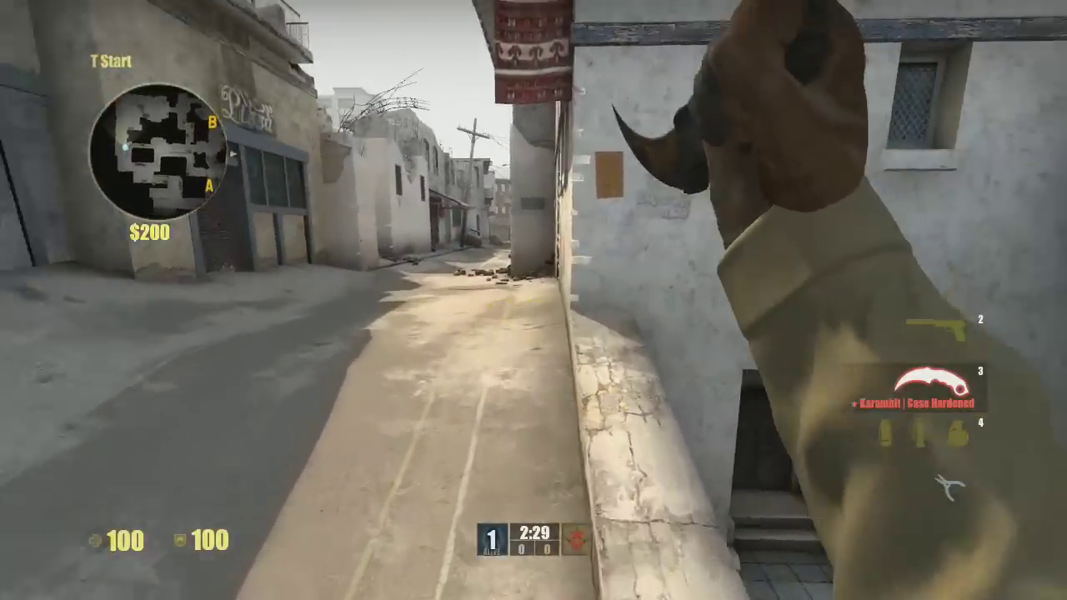
pyautogui.press('w')
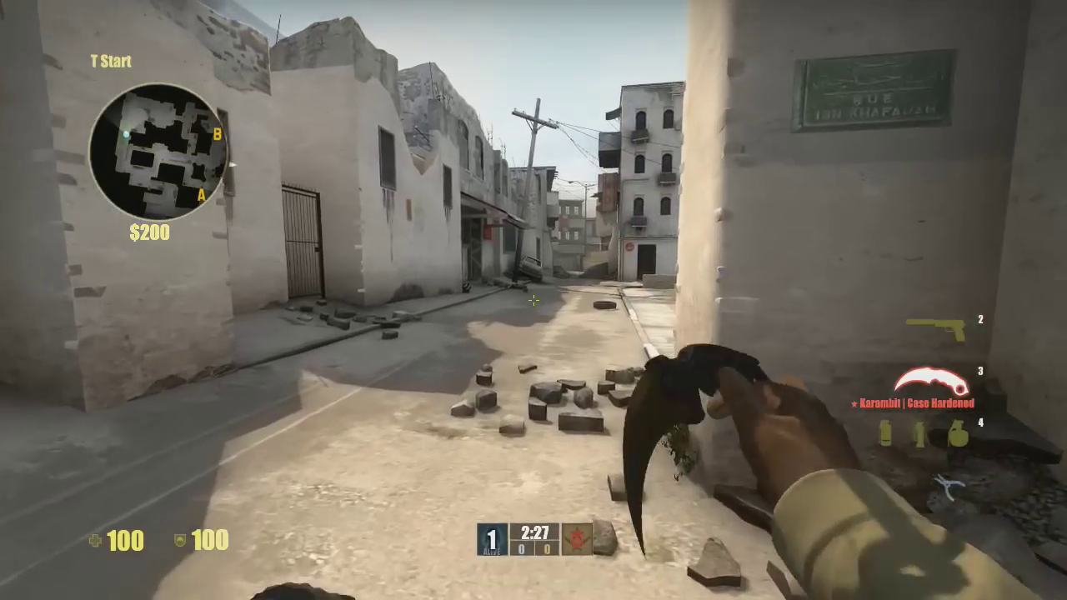